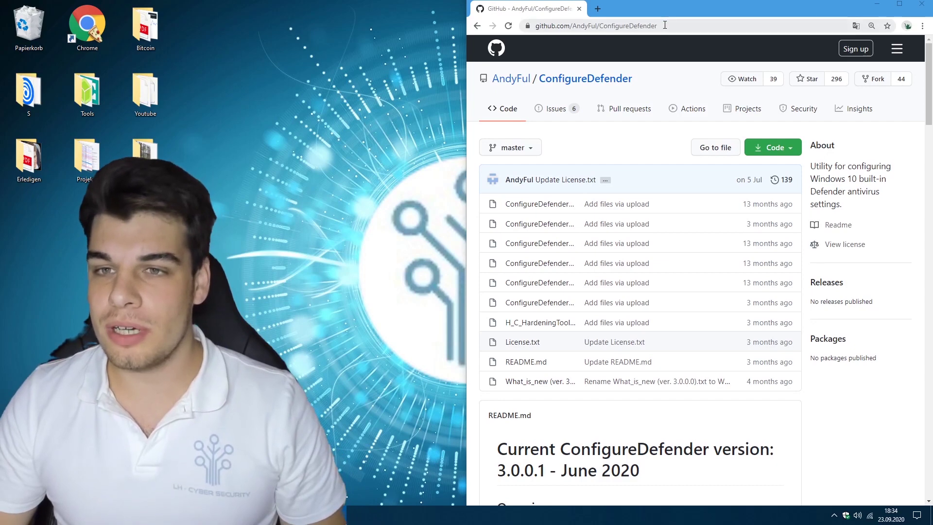
# Download the ConfigureDefender repository from GitHub as a ZIP archive
pyautogui.click(665, 25)
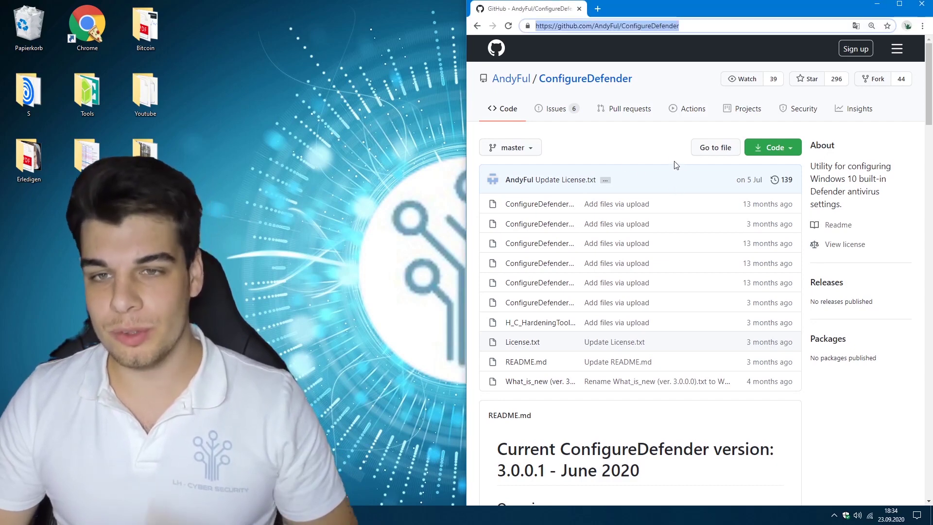
pyautogui.click(784, 147)
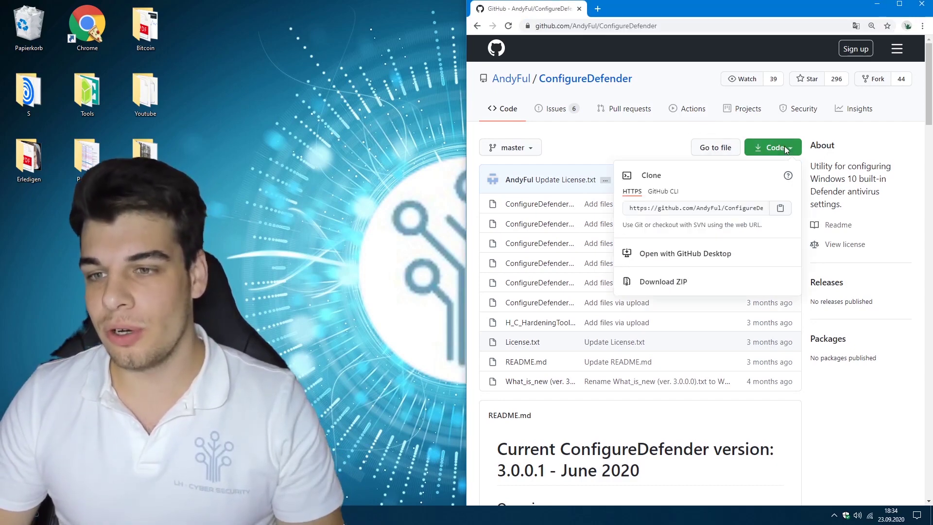
pyautogui.click(668, 284)
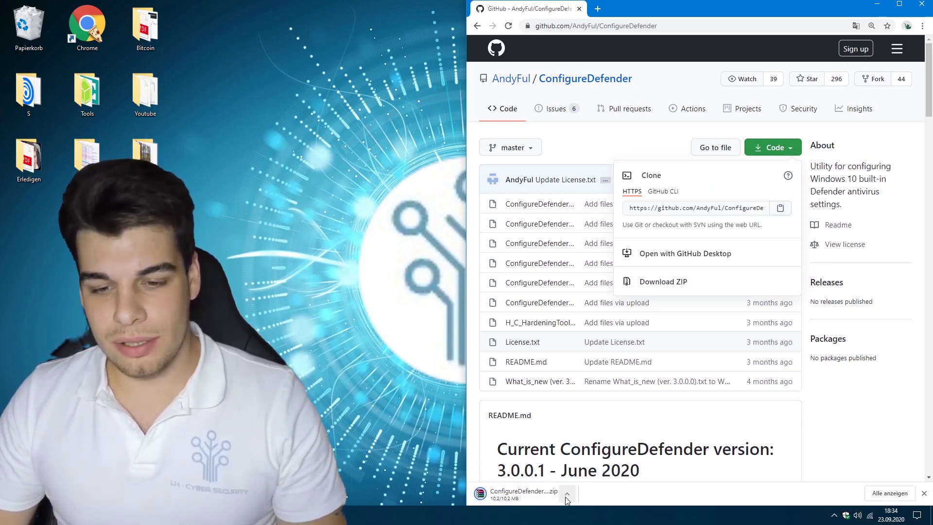
# Open the downloaded ConfigureDefender archive, dismiss the WinRAR licence reminder and extract the ConfigureDefender-master folder to the desktop
pyautogui.click(566, 496)
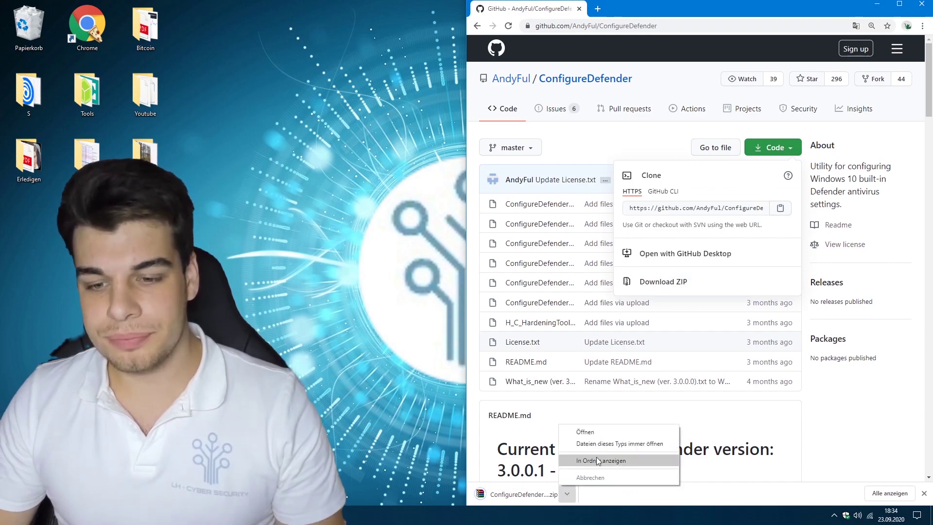
pyautogui.click(585, 432)
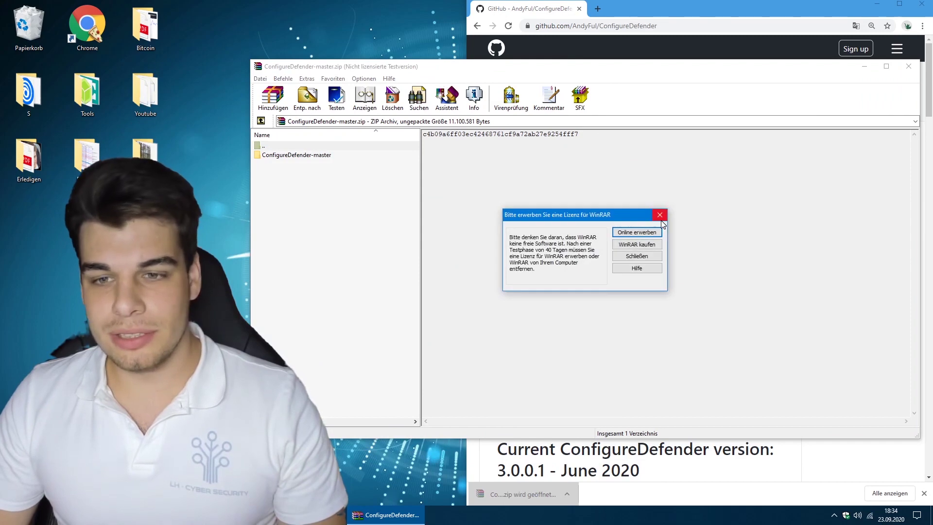
pyautogui.click(660, 217)
pyautogui.moveTo(467, 74); pyautogui.dragTo(822, 84)
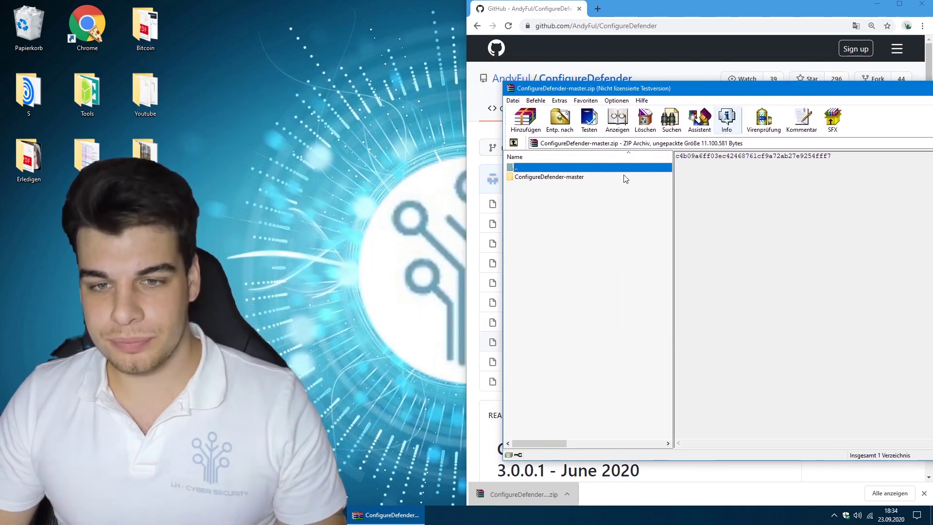
pyautogui.moveTo(580, 181); pyautogui.dragTo(366, 94)
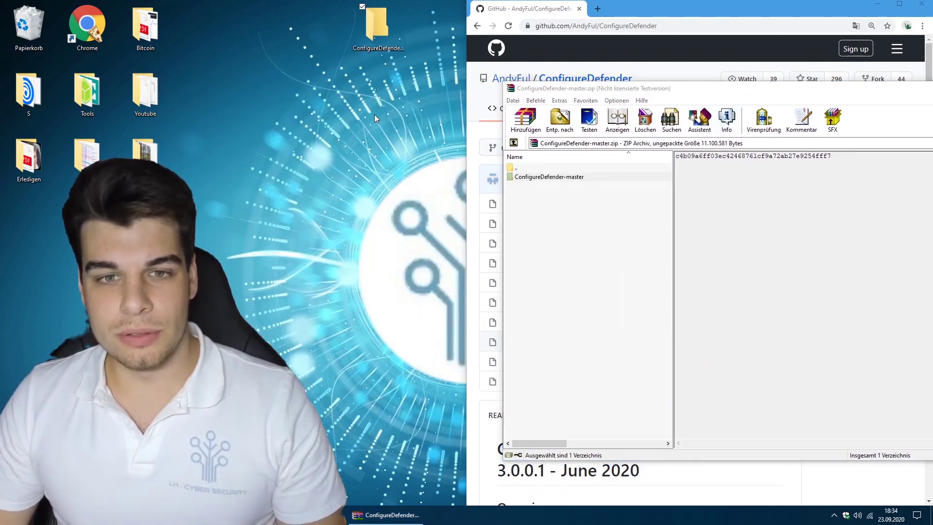
# Open the extracted ConfigureDefender-master folder and run ConfigureDefender.exe, allowing it to make changes to the device
pyautogui.moveTo(374, 47); pyautogui.dragTo(375, 113)
pyautogui.doubleClick(375, 109)
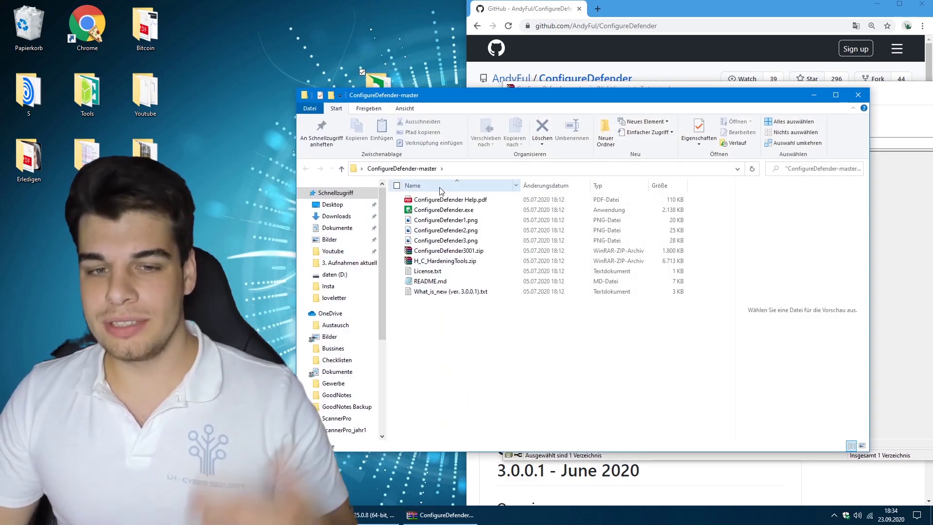
pyautogui.click(435, 212)
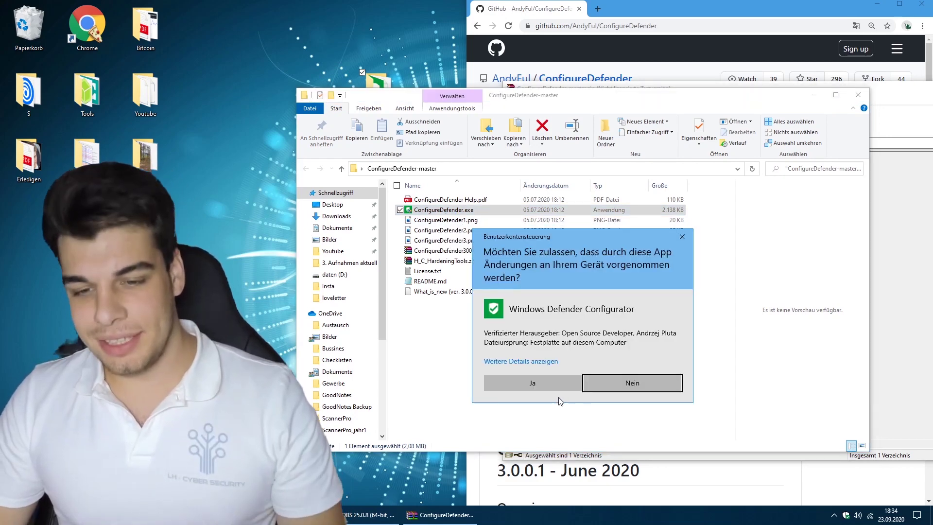
pyautogui.click(558, 383)
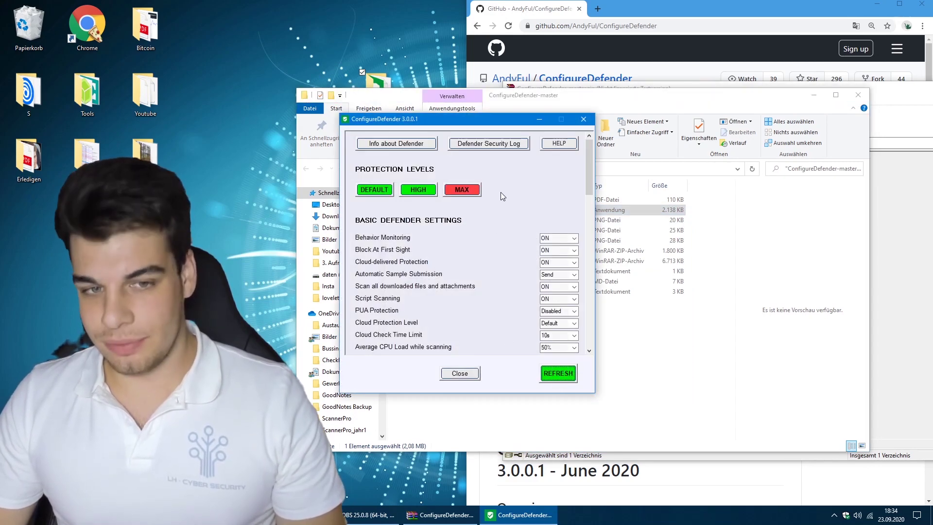
# Apply the DEFAULT protection level and dismiss its confirmation message
pyautogui.click(381, 193)
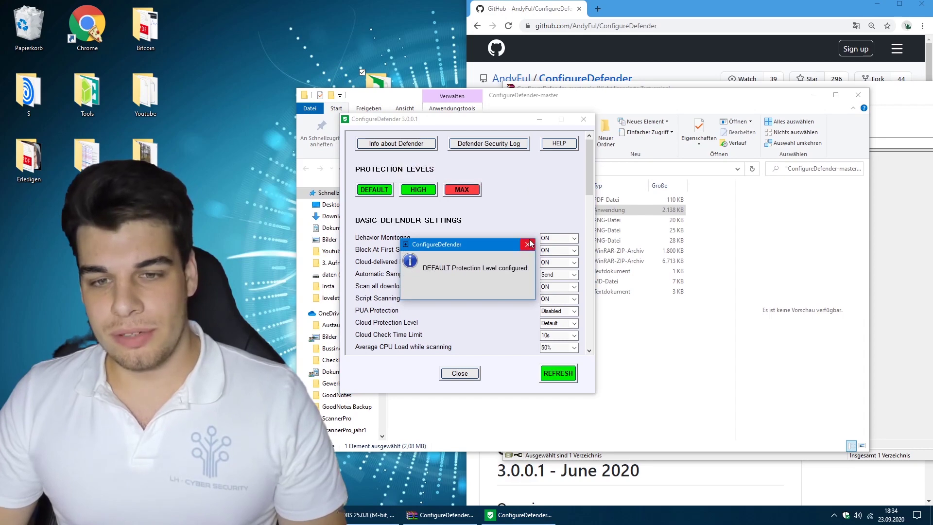
pyautogui.click(527, 245)
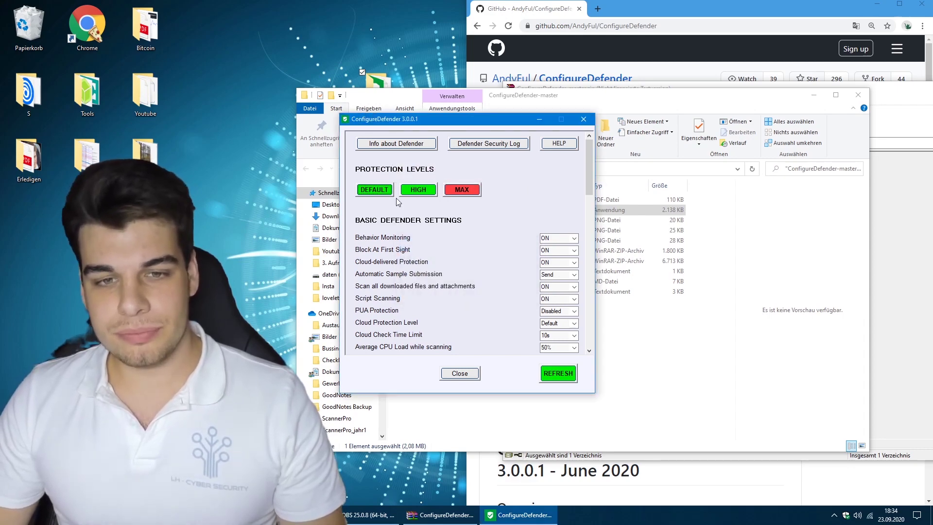
# Apply the HIGH protection level and review its settings from Basic Defender Settings through Hide Security Center
pyautogui.click(410, 190)
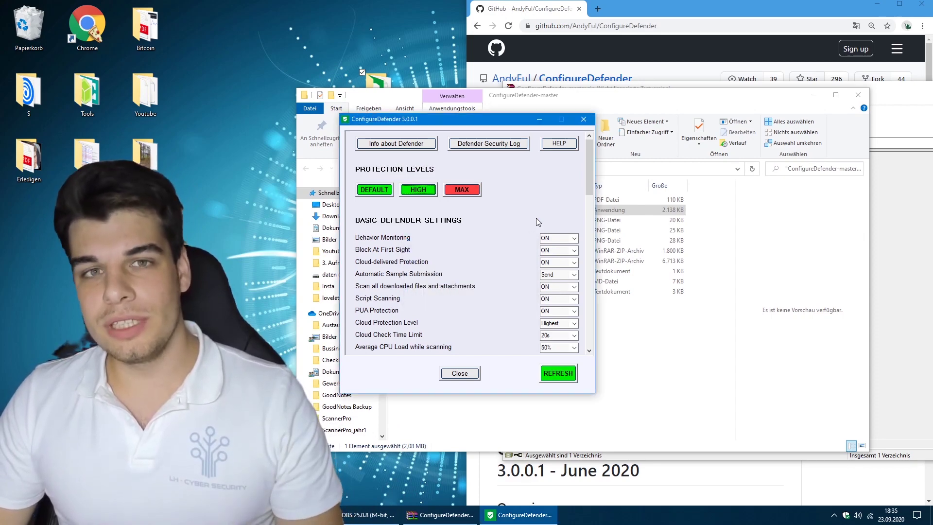
pyautogui.moveTo(590, 186)
pyautogui.mouseDown()
pyautogui.moveTo(590, 228)
pyautogui.moveTo(584, 197)
pyautogui.mouseUp()
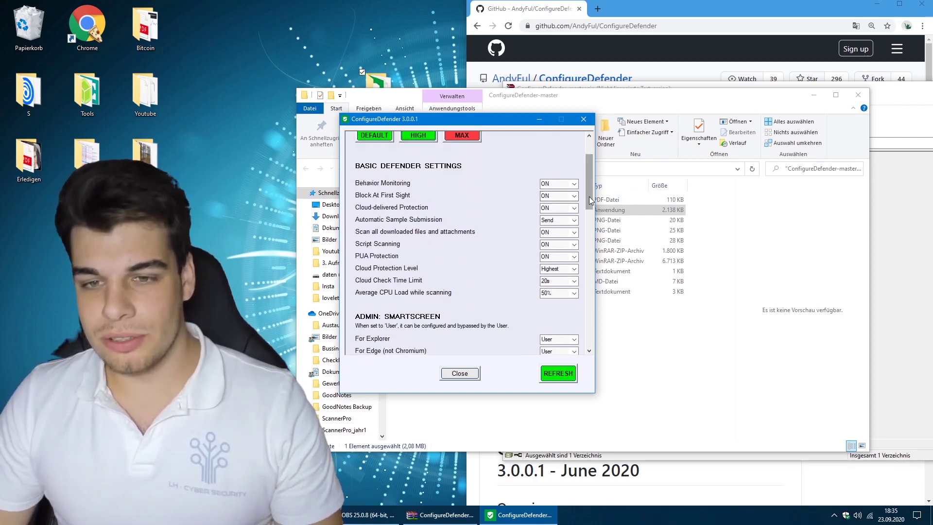
pyautogui.moveTo(590, 199); pyautogui.dragTo(589, 294)
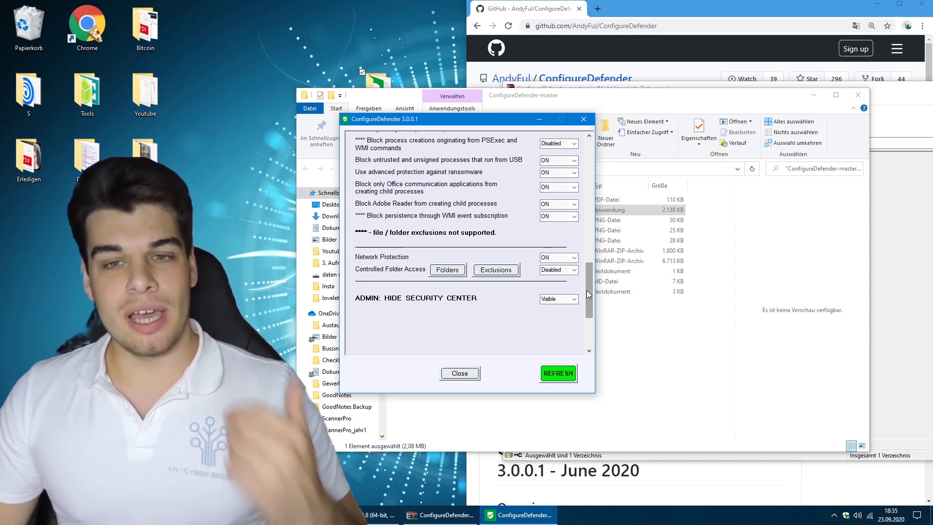
pyautogui.moveTo(588, 294); pyautogui.dragTo(590, 160)
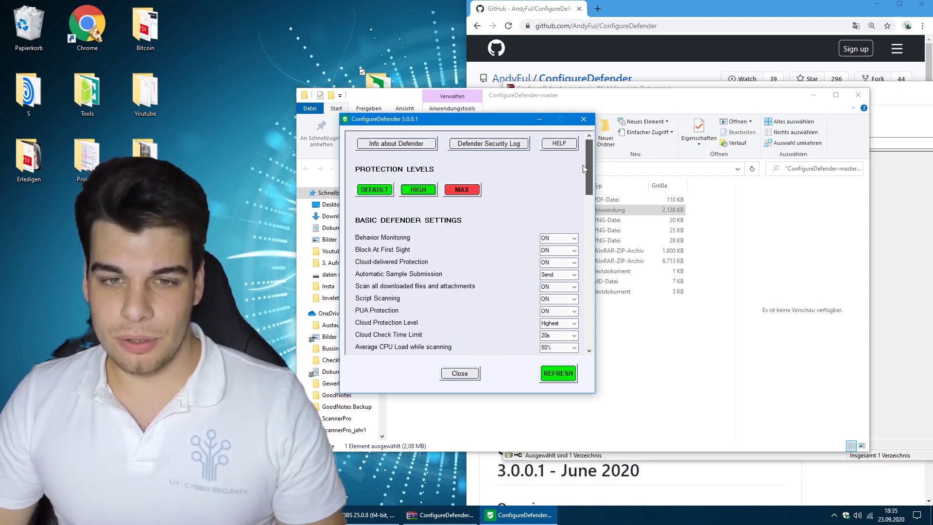
# Apply the MAX protection level, acknowledging the caution notice and the excluded-folders message
pyautogui.click(462, 191)
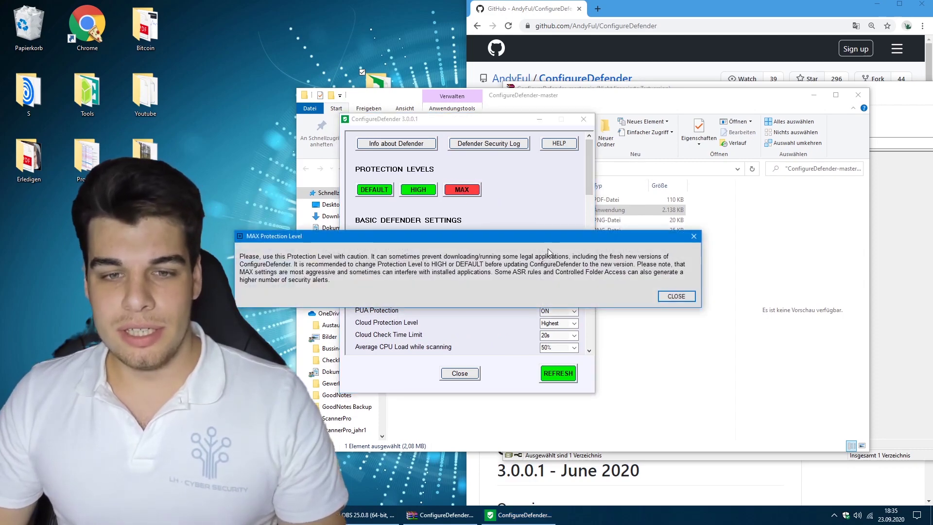
pyautogui.click(675, 297)
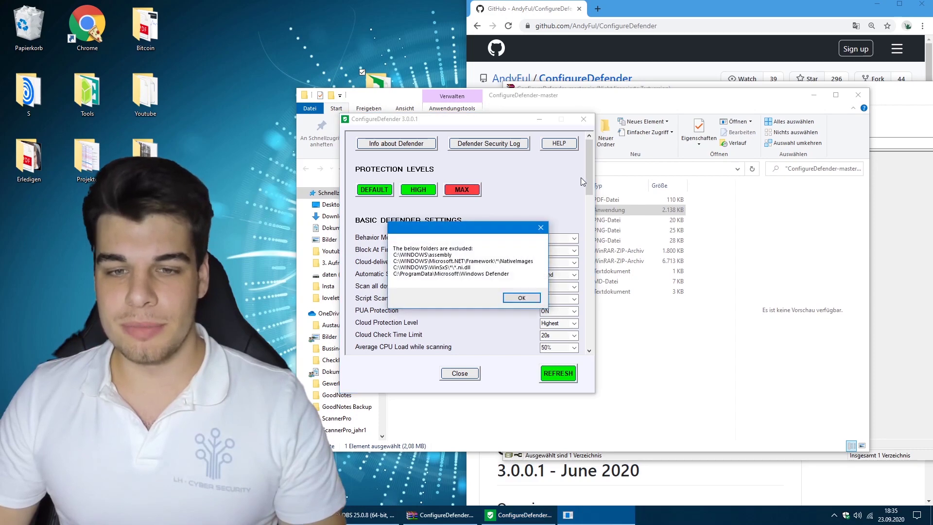
pyautogui.click(522, 298)
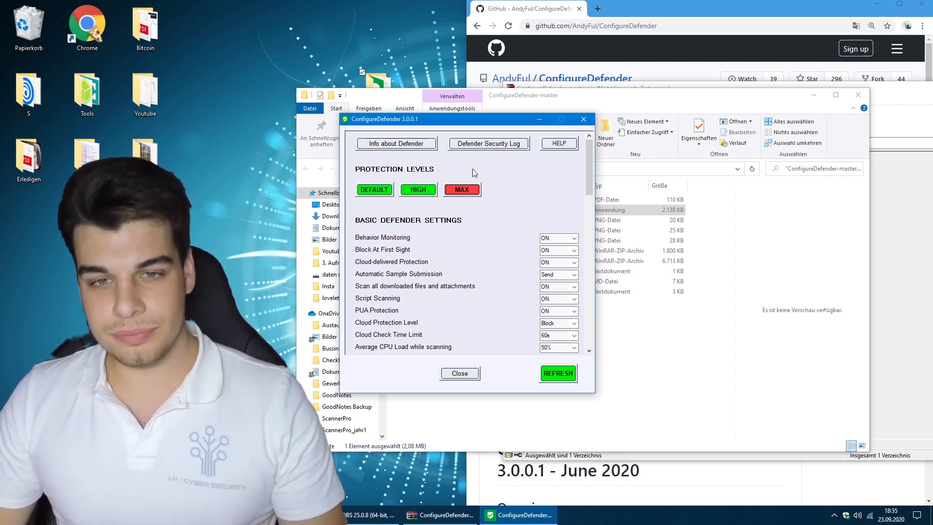
# Open the Defender security log, examine its events from first to last, and close the log
pyautogui.click(481, 144)
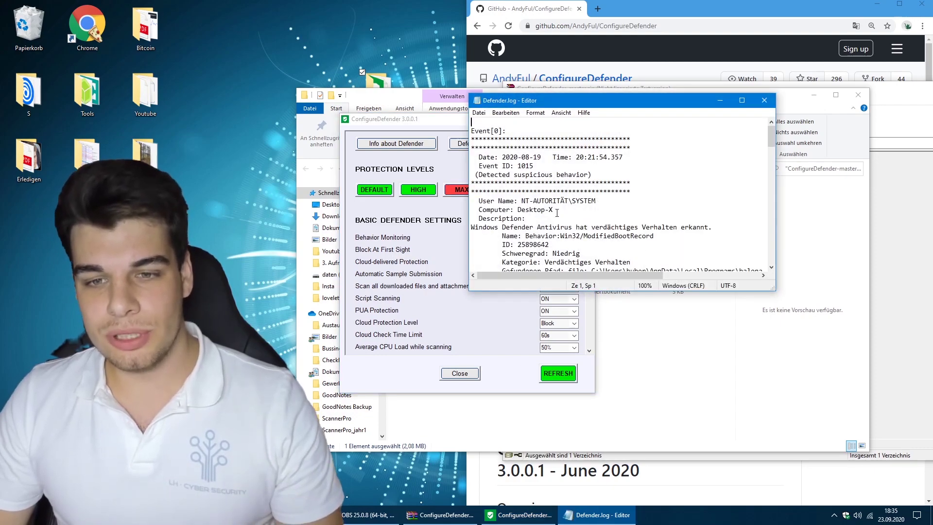
pyautogui.scroll(-15, 557, 212)
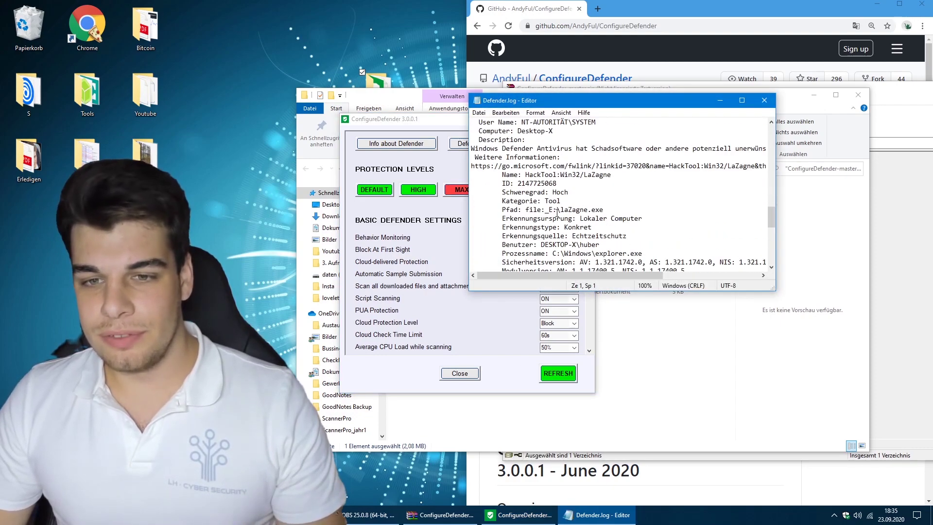
pyautogui.scroll(2, 557, 212)
pyautogui.scroll(-3, 557, 212)
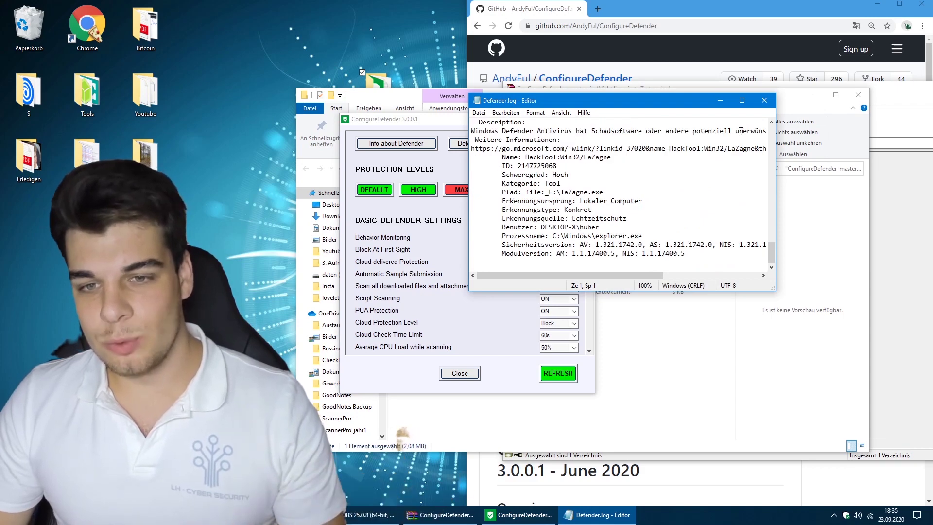
pyautogui.scroll(15, 756, 119)
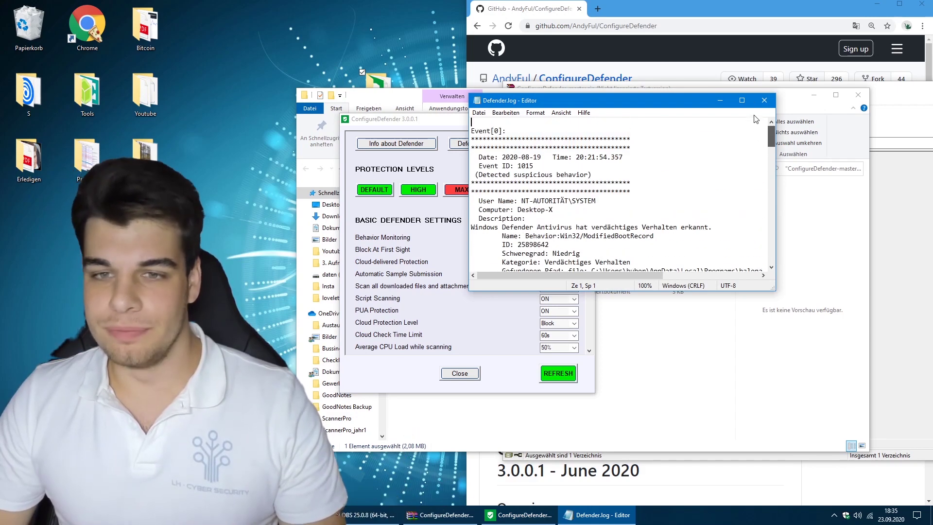
pyautogui.hotkey('shift', 'Down')
pyautogui.hotkey('shift', 'End')
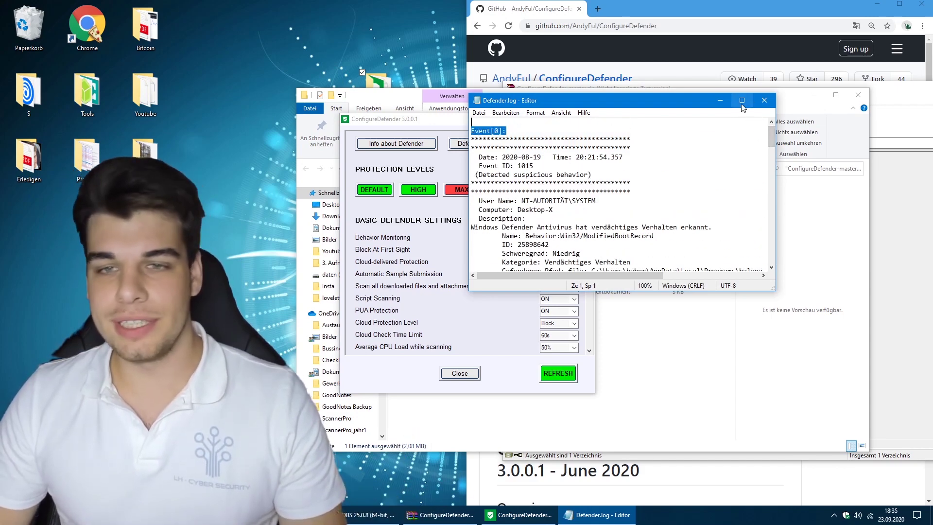
pyautogui.click(764, 100)
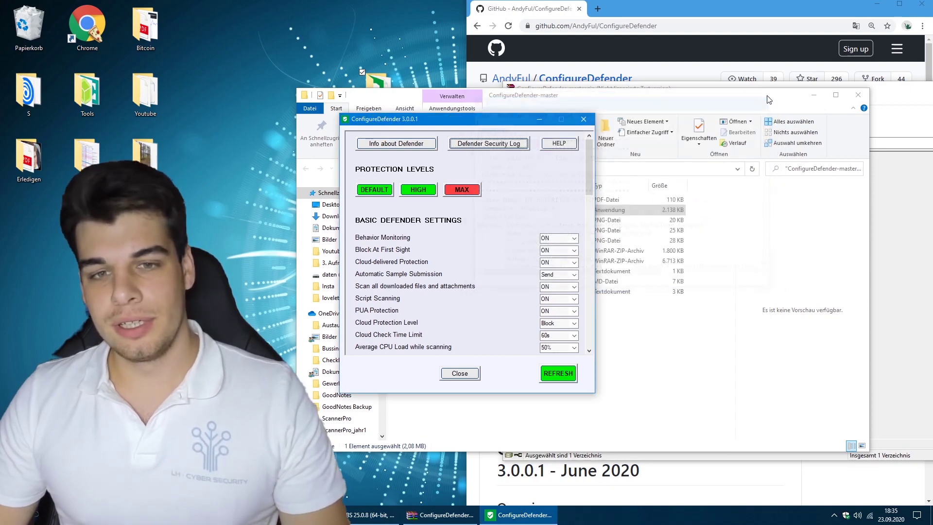
# Read through the ConfigureDefender help pages on protection levels, custom settings and supported Windows versions, and close the help
pyautogui.click(568, 145)
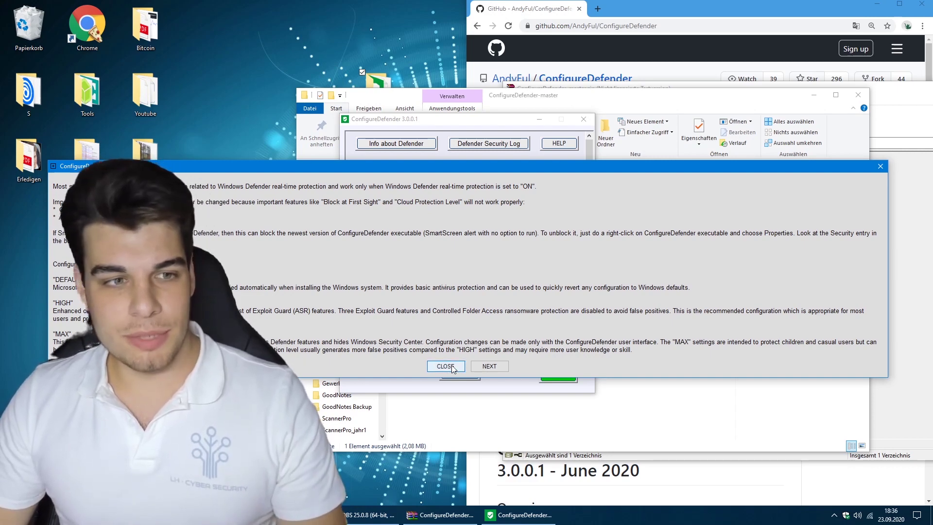
pyautogui.click(491, 366)
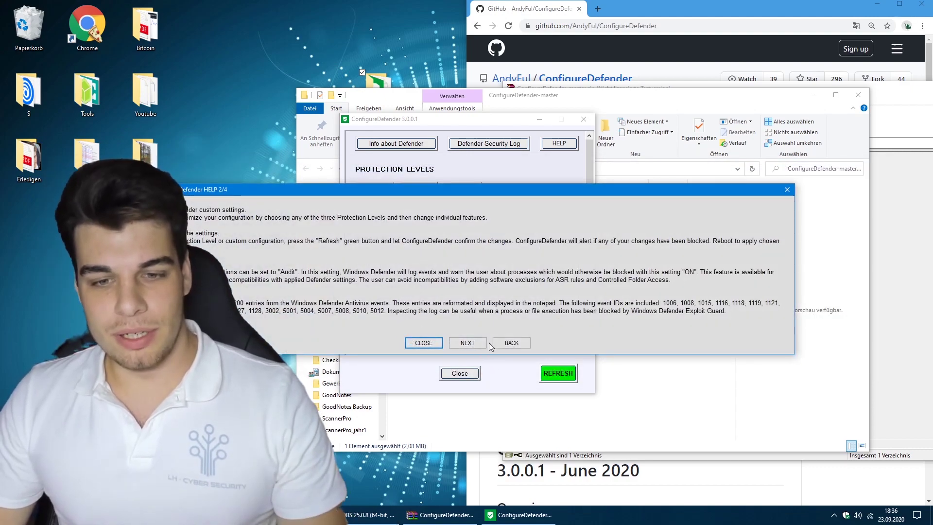
pyautogui.click(480, 347)
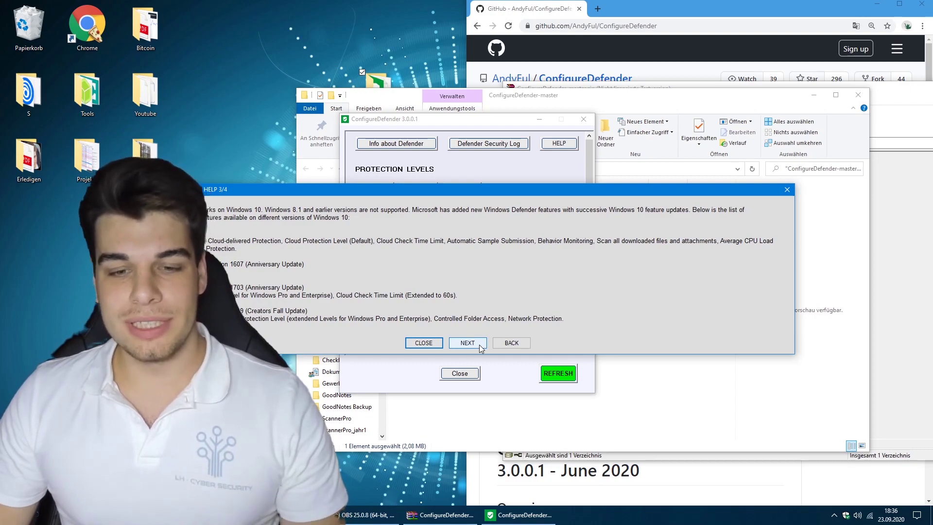
pyautogui.click(481, 346)
pyautogui.click(445, 355)
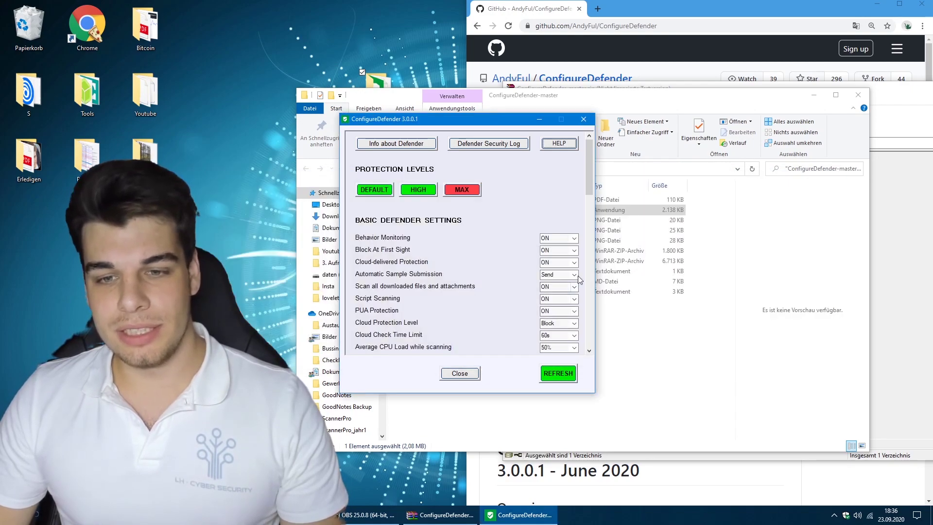
# Set Script Scanning to Disabled and PUA Protection to ON in the basic Defender settings
pyautogui.click(574, 299)
pyautogui.click(553, 316)
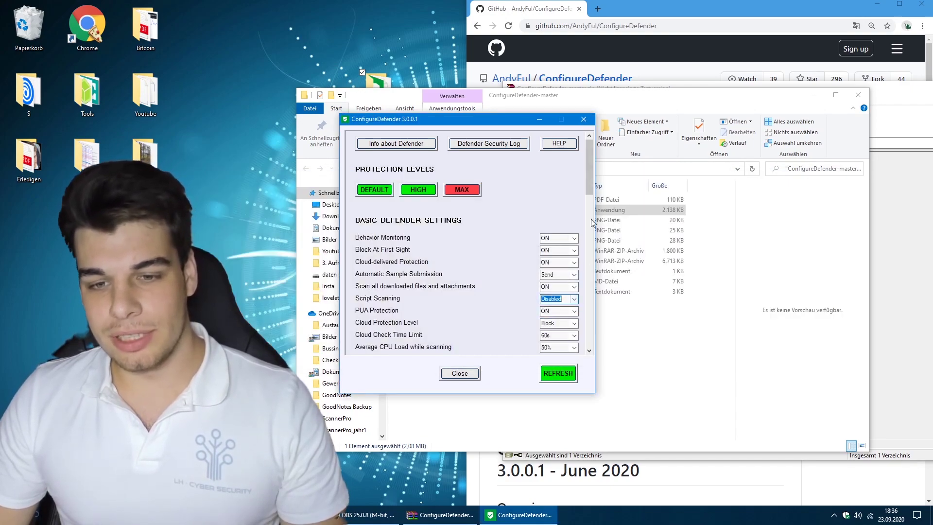
pyautogui.scroll(-5, 589, 200)
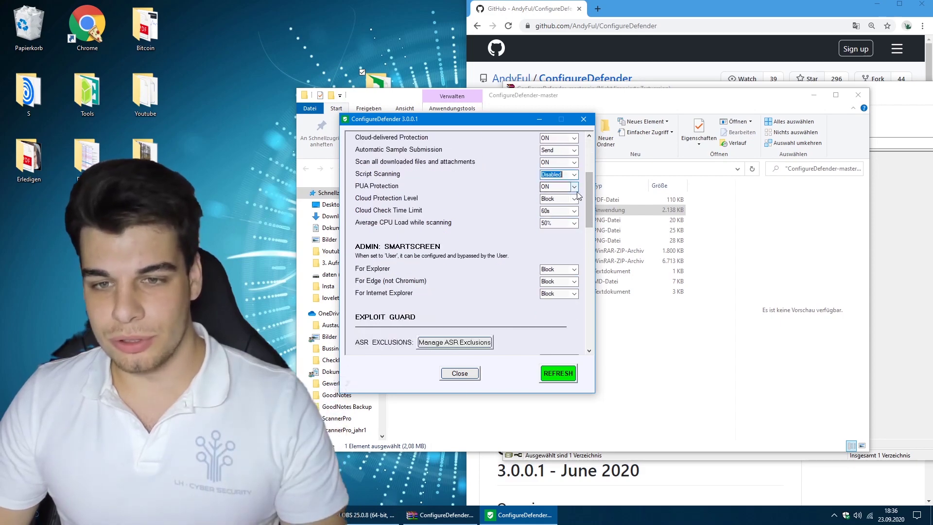
pyautogui.click(575, 187)
pyautogui.click(554, 194)
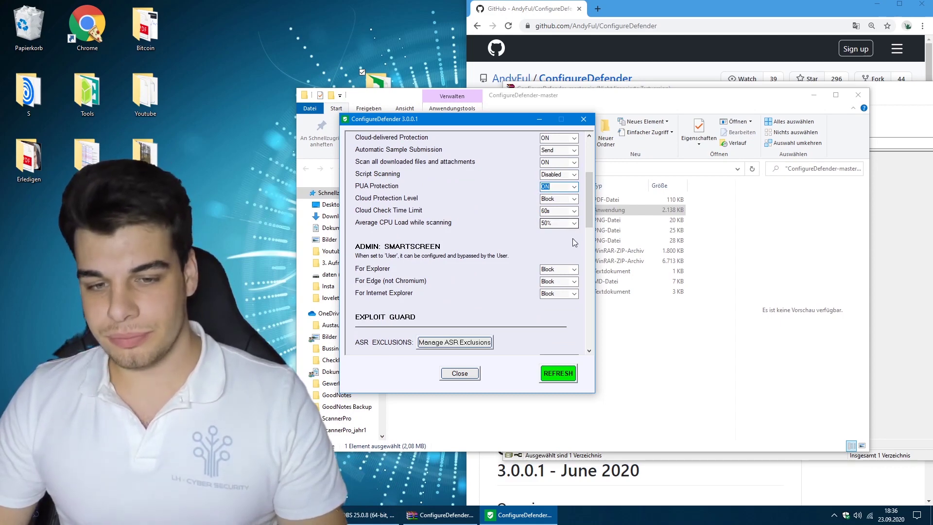
# Reapply the HIGH protection level in place of the custom settings
pyautogui.scroll(-3, 569, 229)
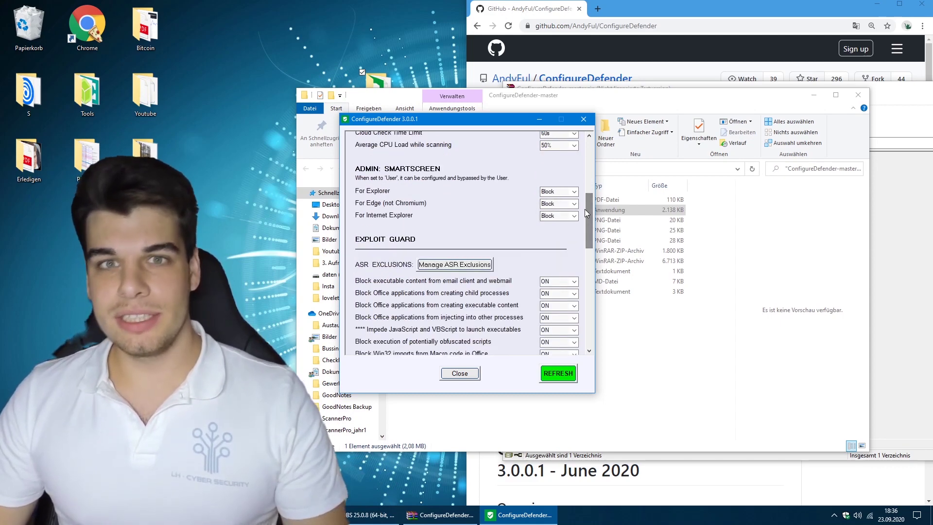
pyautogui.scroll(8, 584, 209)
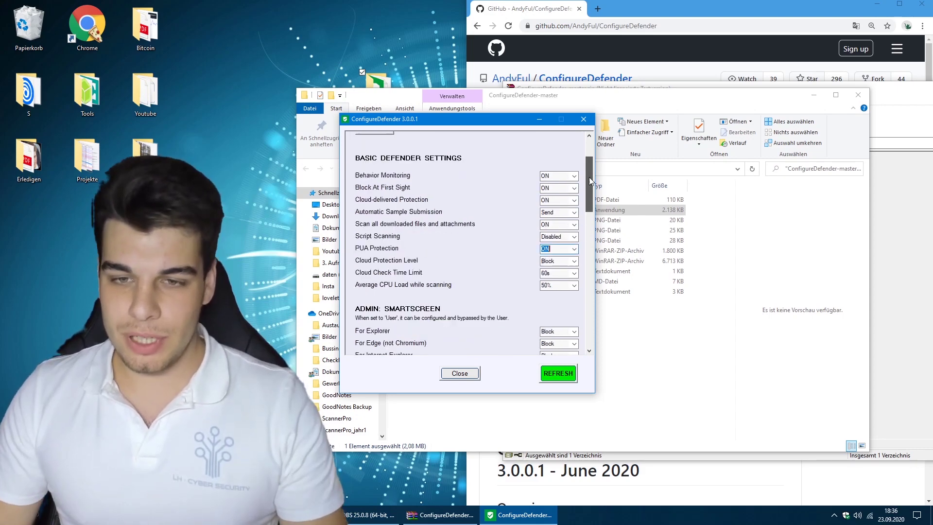
pyautogui.click(424, 191)
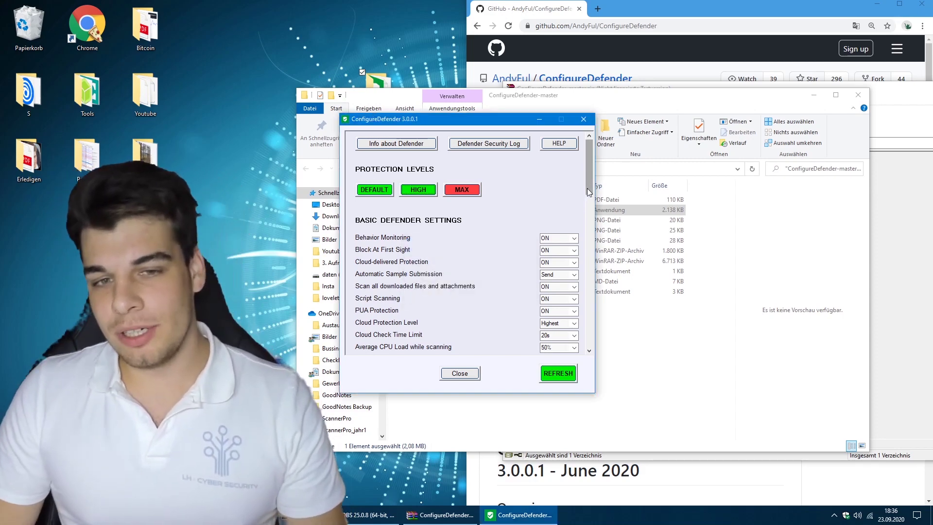
# Review the applied protection settings through to the last section, and close ConfigureDefender and its ConfigureDefender-master folder window
pyautogui.scroll(-6, 563, 322)
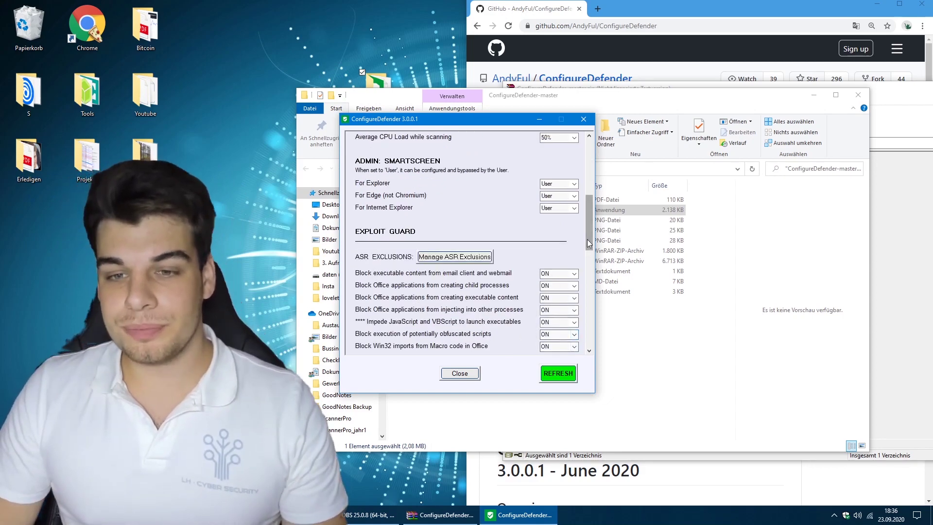
pyautogui.moveTo(591, 242); pyautogui.dragTo(591, 335)
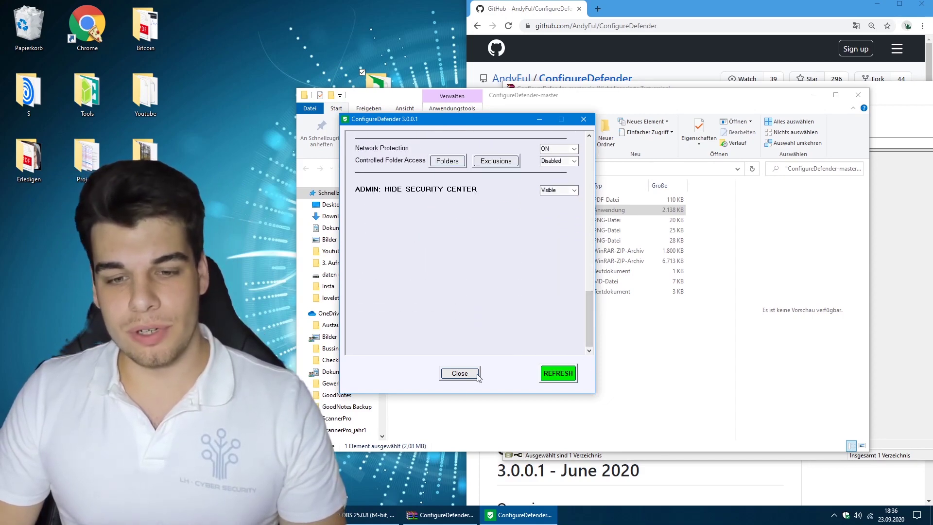
pyautogui.click(475, 375)
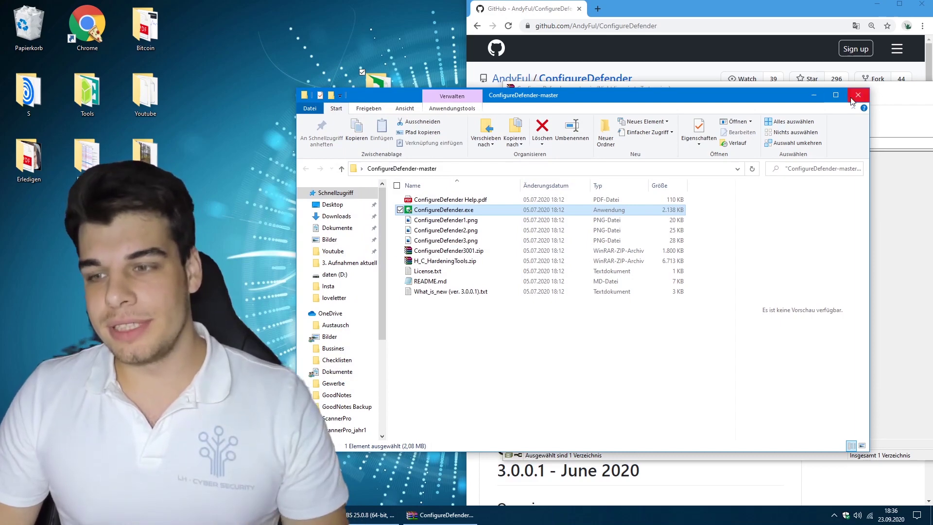
pyautogui.click(858, 95)
# Open Windows Security, close the ConfigureDefender-master.zip archive window, and move the Windows Security overview in front of the browser
pyautogui.click(846, 515)
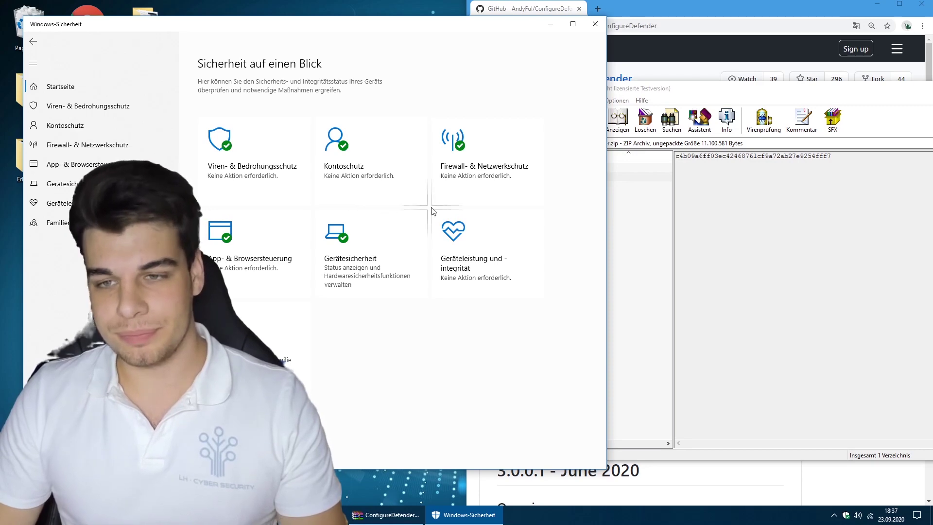
pyautogui.moveTo(729, 89); pyautogui.dragTo(499, 100)
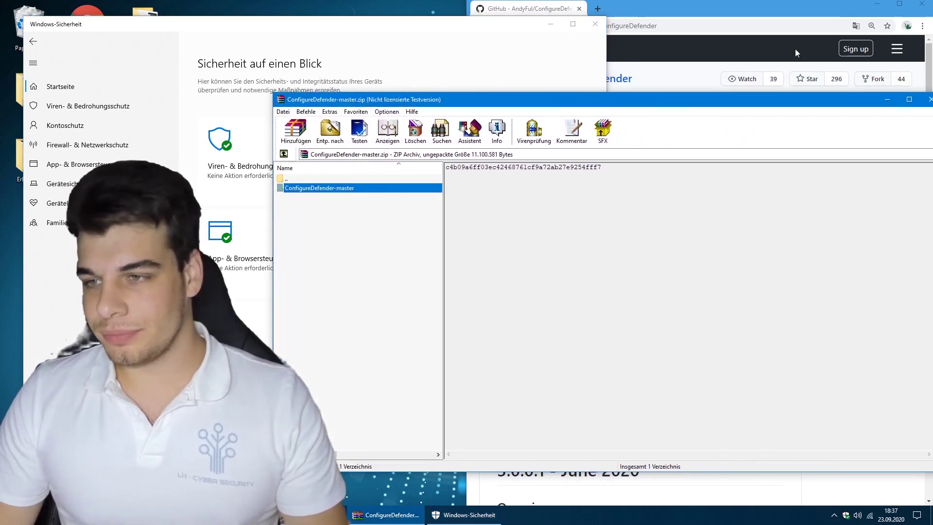
pyautogui.click(929, 99)
pyautogui.click(700, 422)
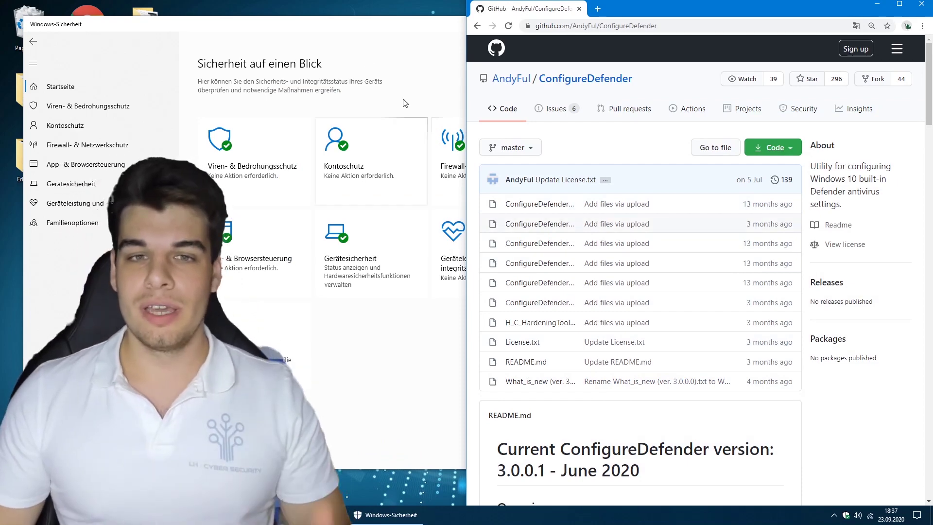
pyautogui.click(324, 36)
pyautogui.moveTo(421, 27); pyautogui.dragTo(628, 39)
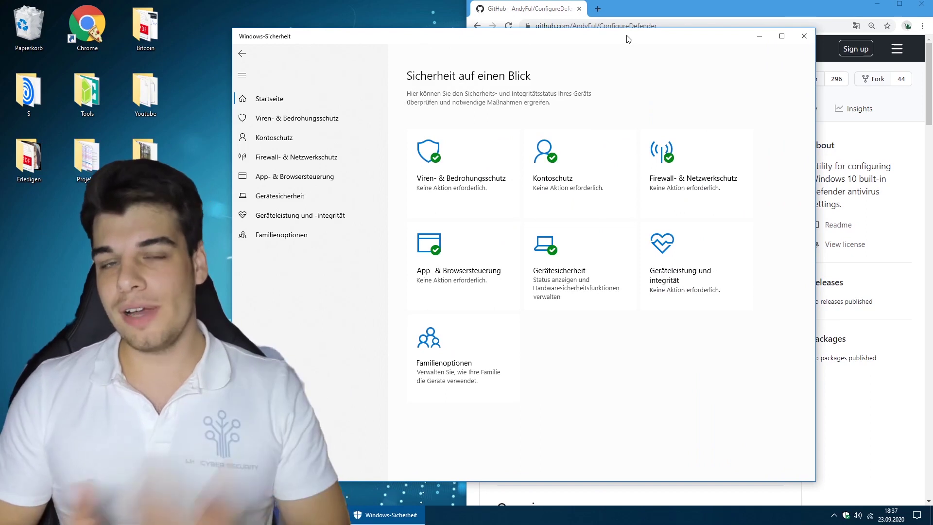